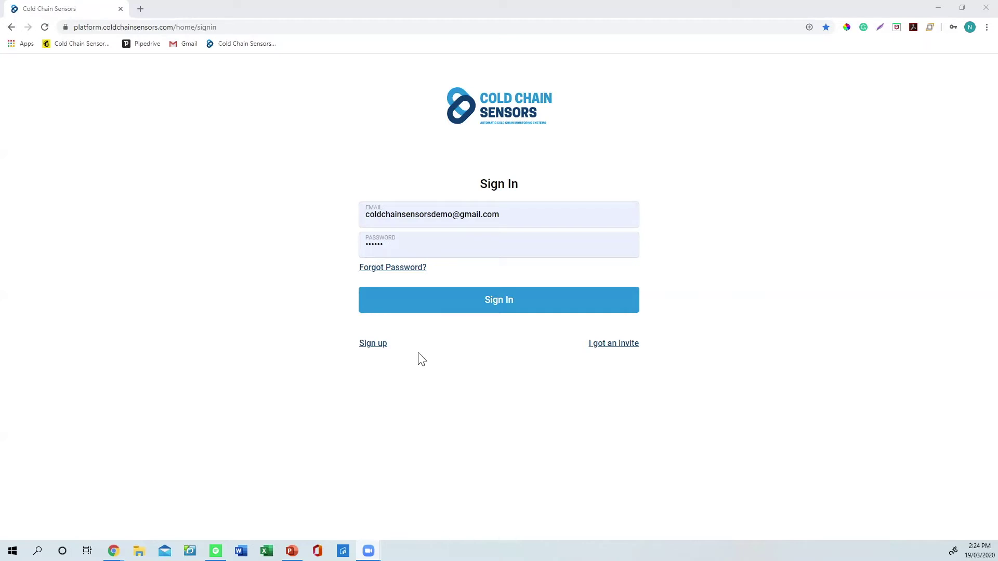
- Sign in and expand Cold Chain Sensors Demo to show Fridge Upstairs, Refrigerator #1 and Demo Gateway
left_click(473, 302)
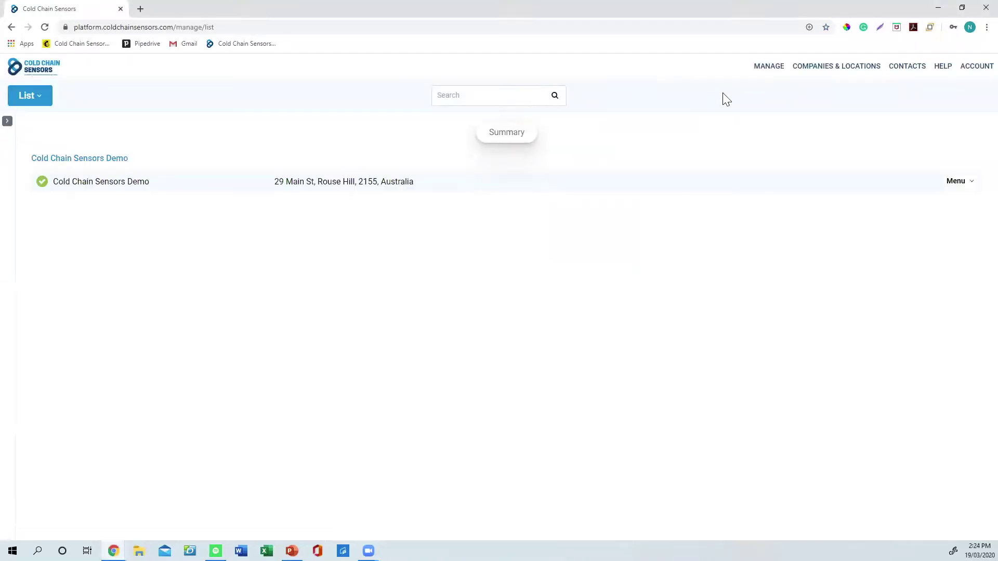
left_click(762, 69)
left_click(125, 188)
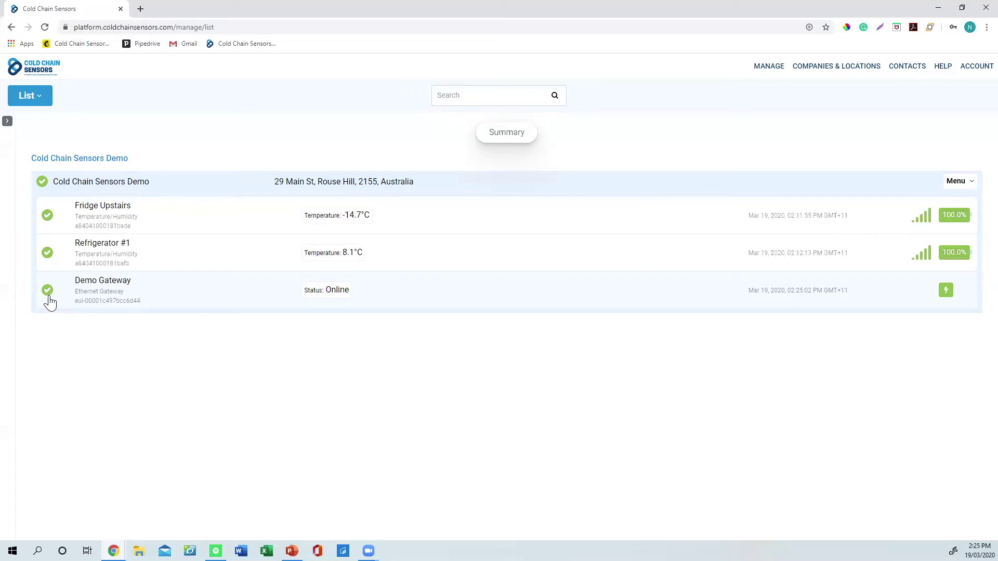
- After reloading and re-expanding the company, show the summary tiles: 3 assets, 3 within range, 0 offline
left_click(43, 29)
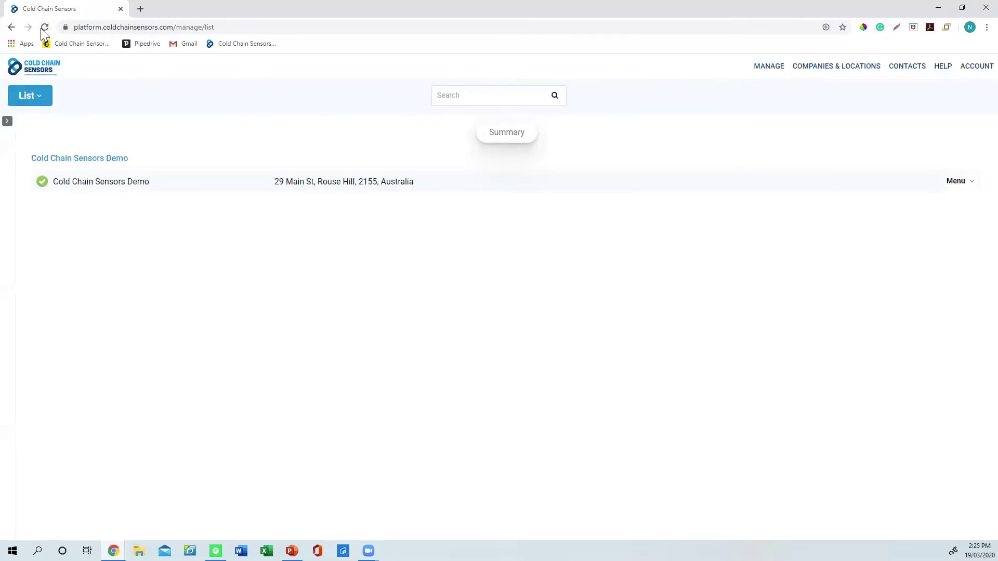
left_click(135, 183)
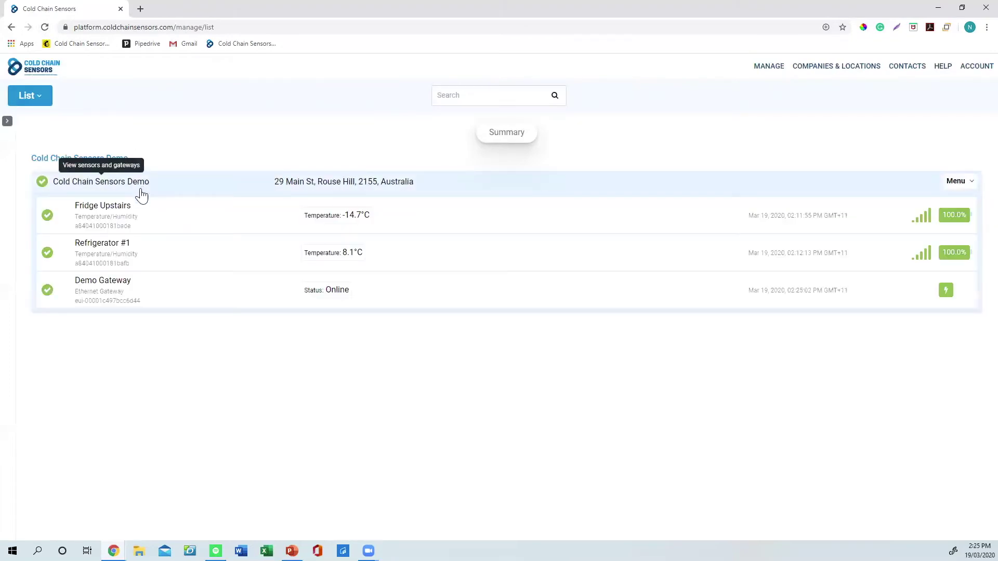
left_click(507, 133)
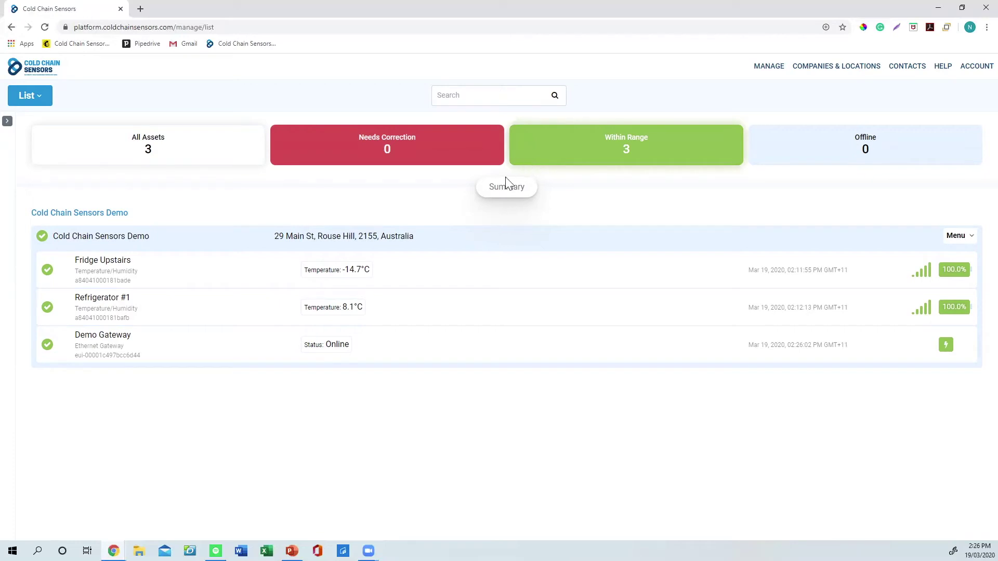
- Open Fridge Upstairs' History: 64 daily readings, min -14.7°C, max -9.2°C, 4 alerts
left_click(114, 268)
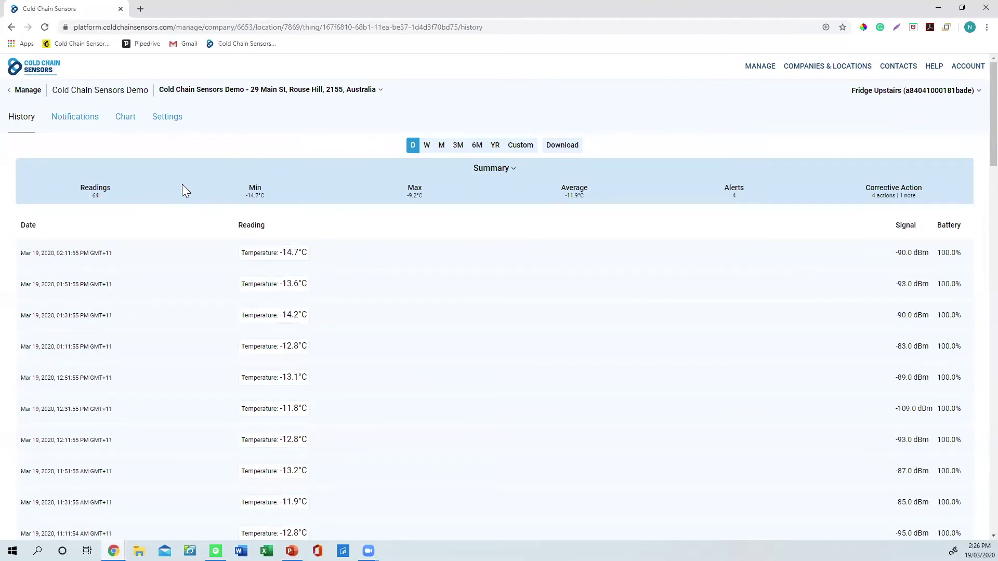
- Look at the download date-range panel, then list Fridge Upstairs' four acknowledged temperature alerts
left_click(559, 148)
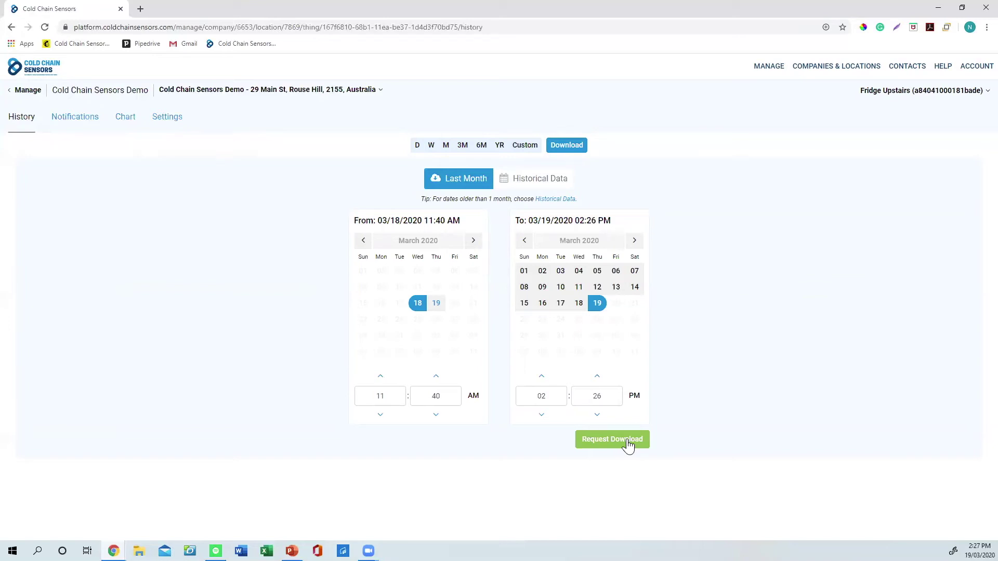
left_click(83, 125)
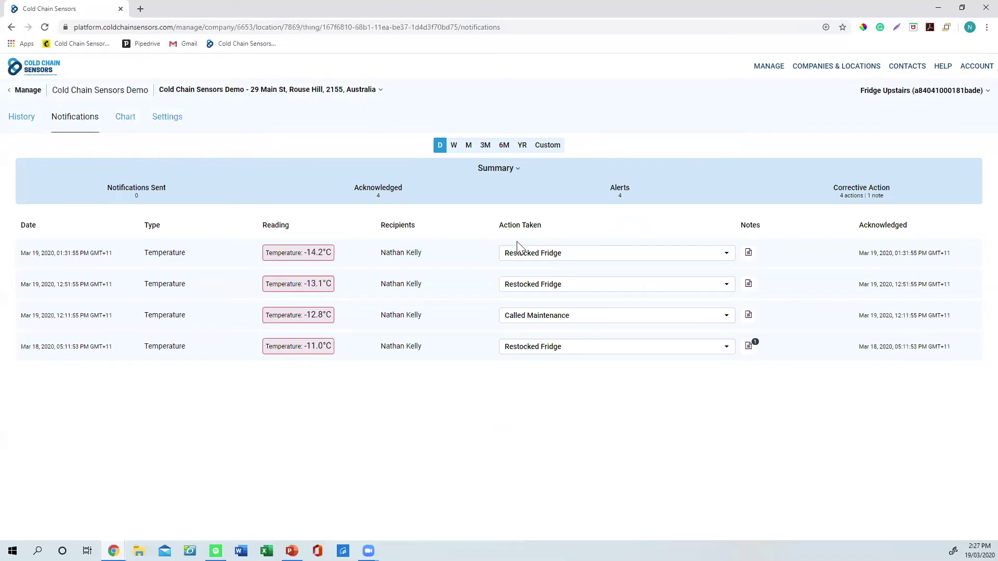
- Keep Restocked Fridge as the -14.2°C alert's action and open its notes, adding none
left_click(581, 255)
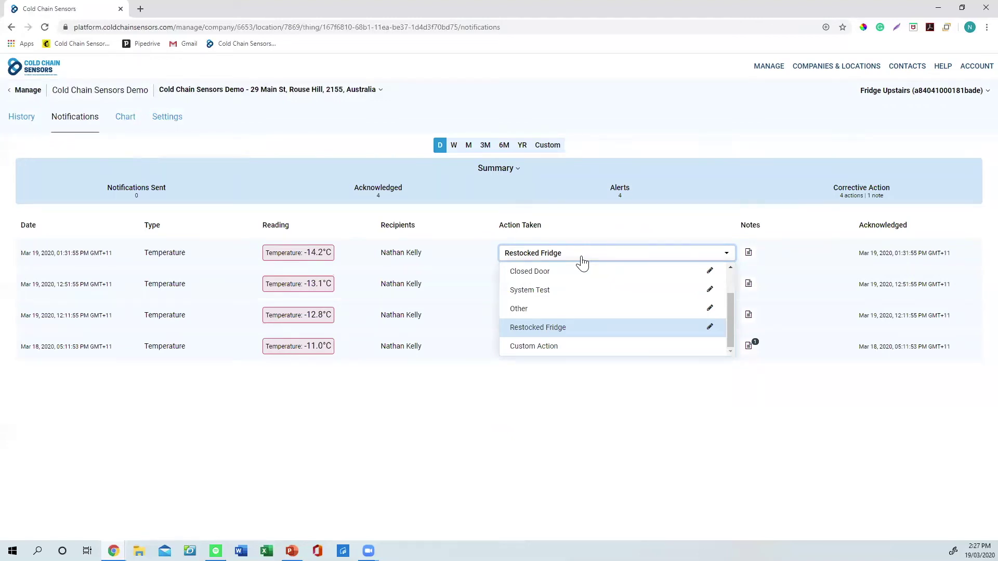
left_click(563, 330)
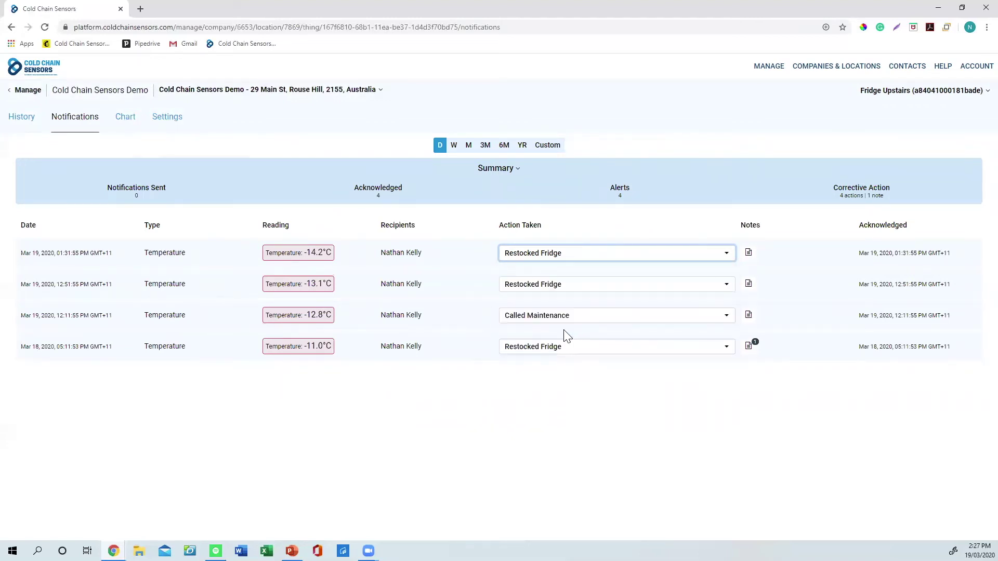
left_click(748, 255)
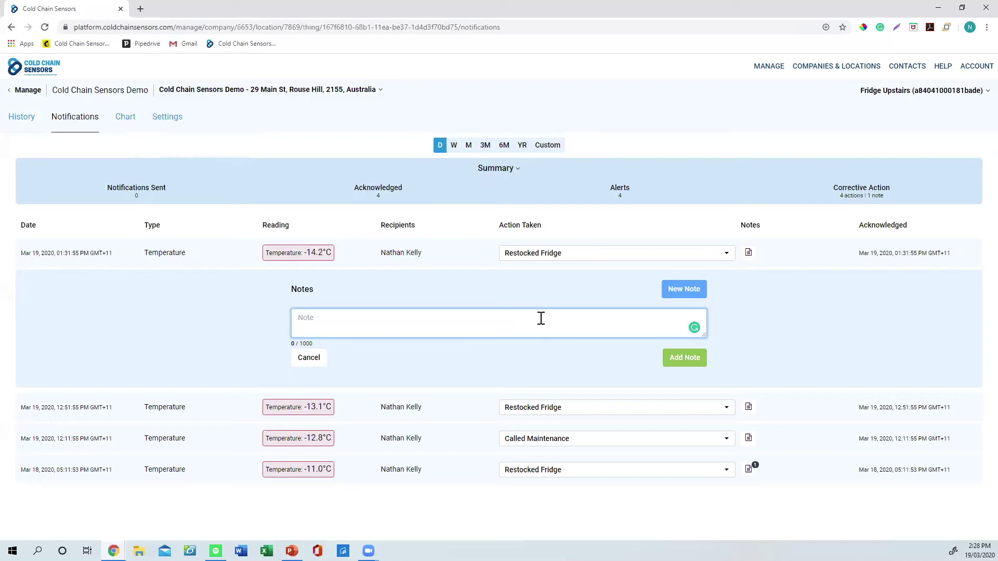
left_click(310, 359)
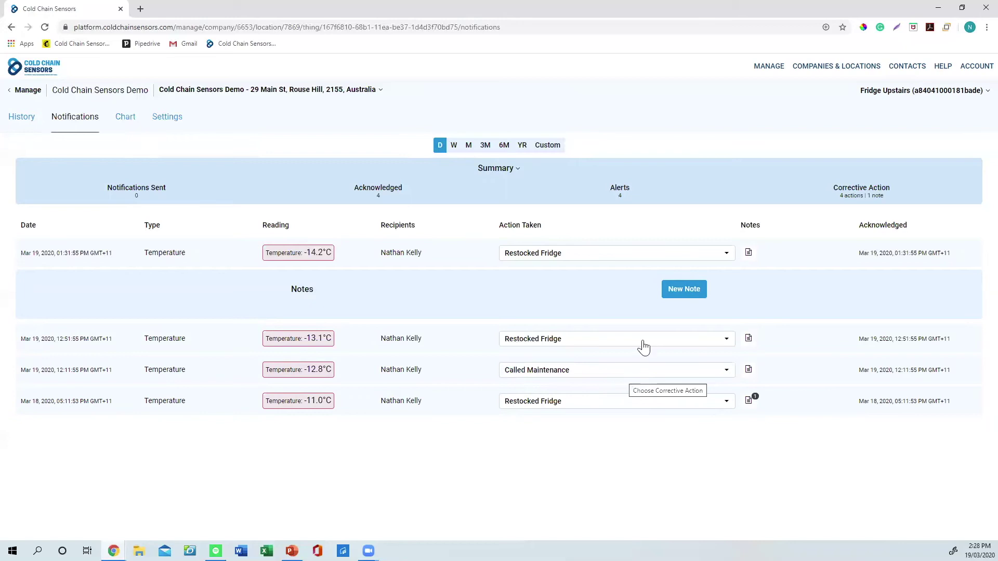
- Zoom in and out on the Fridge Upstairs temperature chart, then open the sensor's Settings
left_click(132, 124)
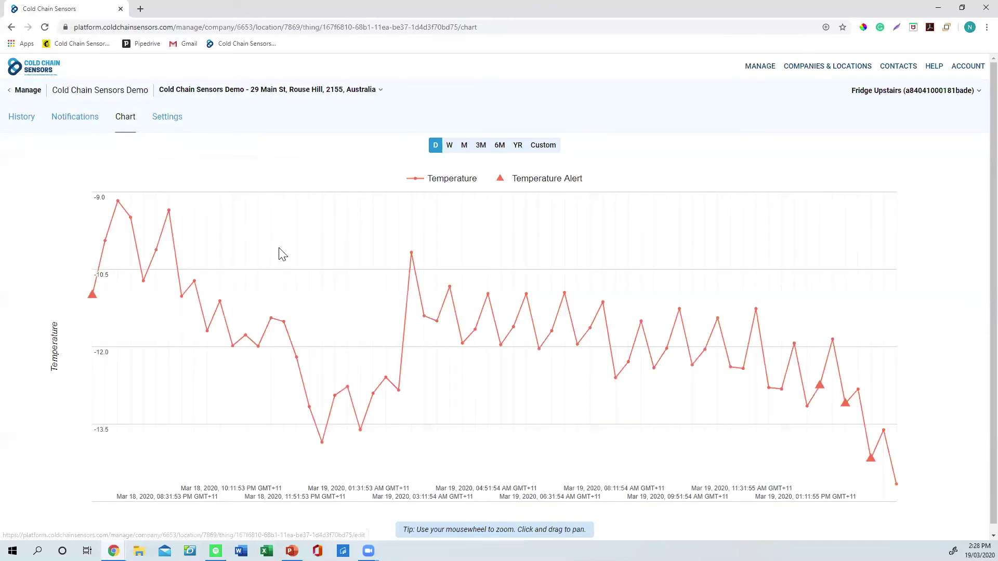
scroll(281, 252, "up", 3)
scroll(286, 252, "down", 2)
scroll(285, 252, "down", 5)
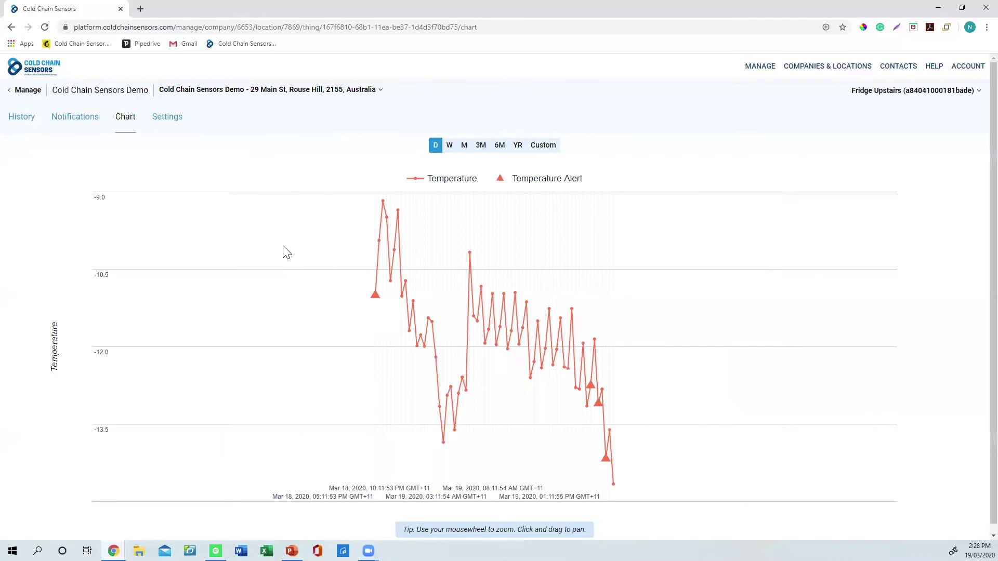
scroll(296, 276, "up", 4)
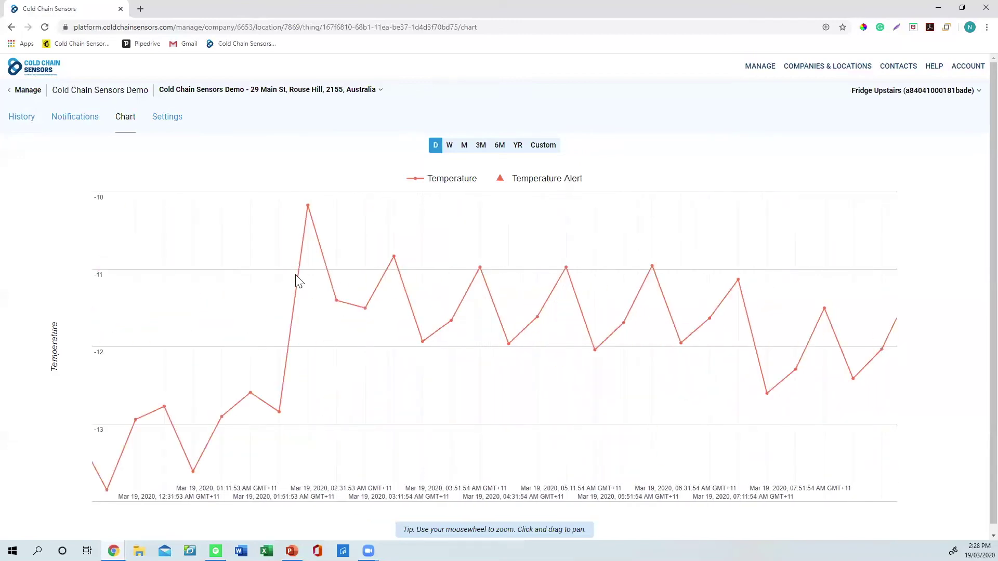
left_click(172, 125)
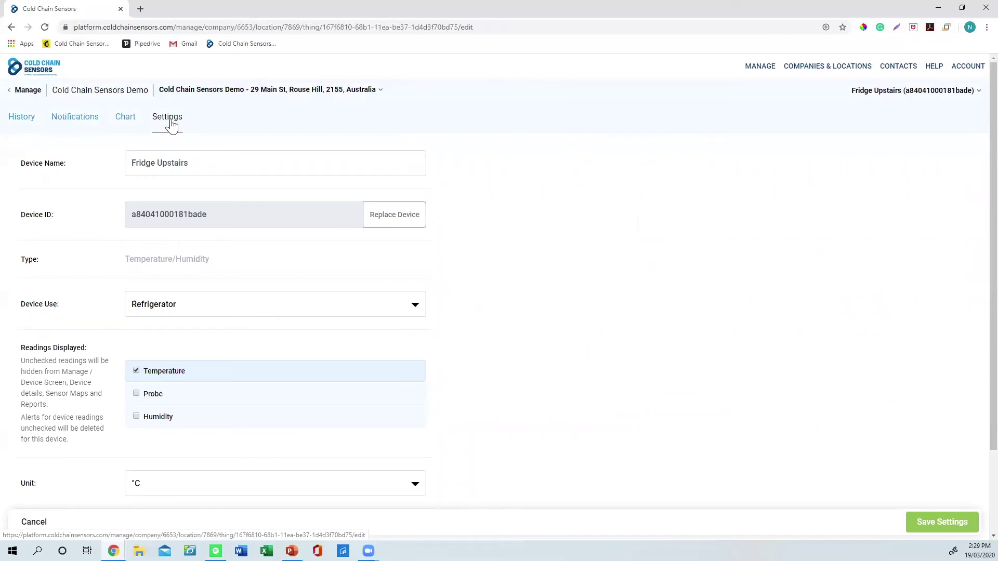
- Rename the sensor to 'Fridge Basement' and save its Refrigerator, Temperature-only, °C settings
left_click(199, 162)
key("BackSpace")
key("BackSpace")
key("BackSpace")
key("BackSpace")
key("BackSpace")
key("BackSpace")
key("BackSpace")
key("BackSpace")
key("BackSpace")
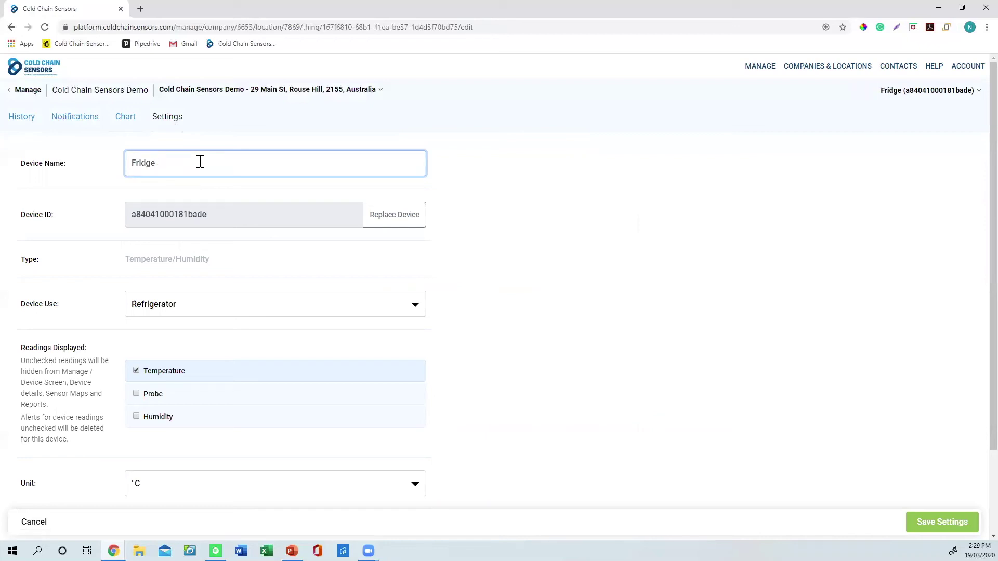
type("Basement")
left_click(497, 219)
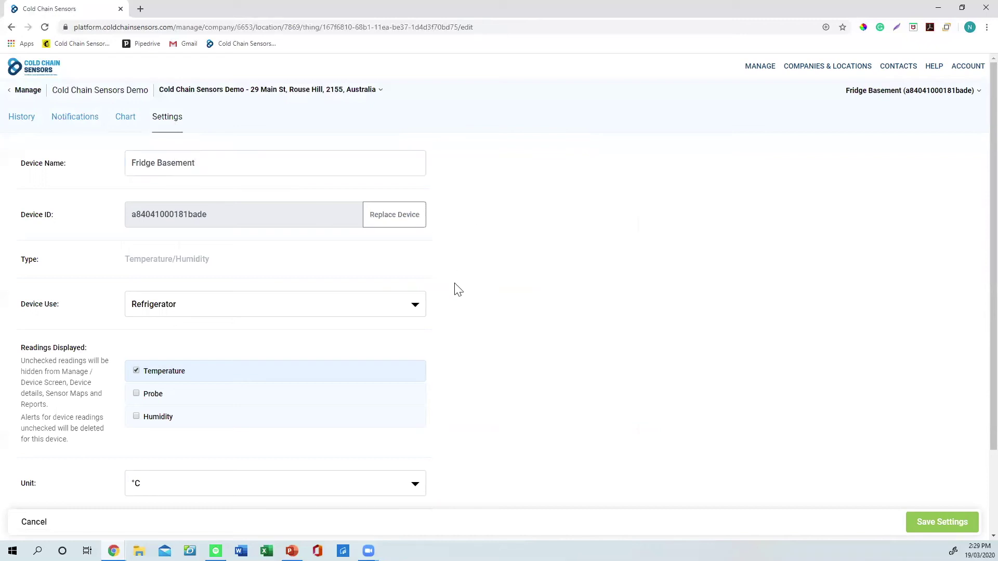
scroll(224, 368, "down", 1)
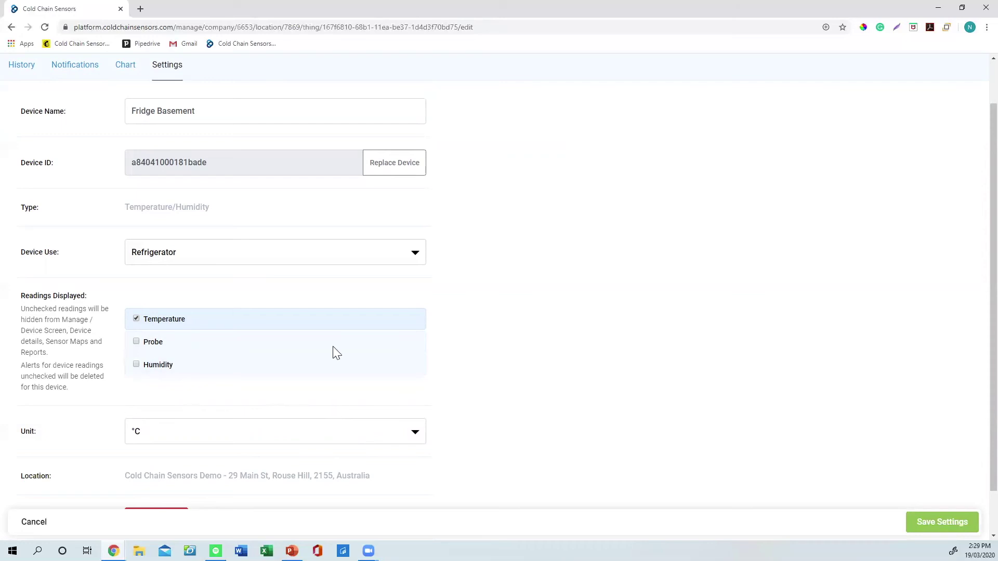
left_click(942, 525)
scroll(846, 418, "up", 1)
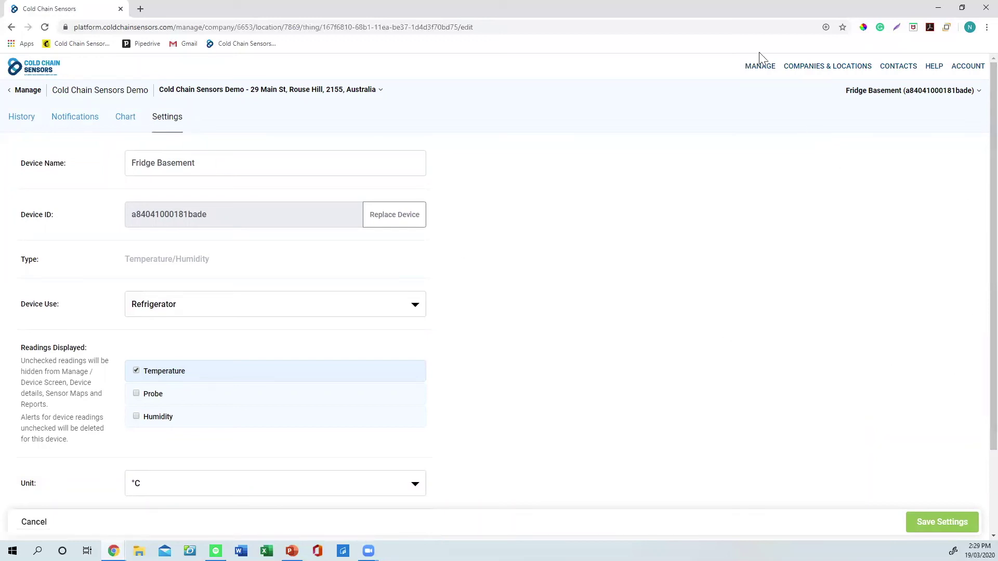
- Return to the Manage list and open the Cold Chain Sensors Demo location's Menu
left_click(758, 72)
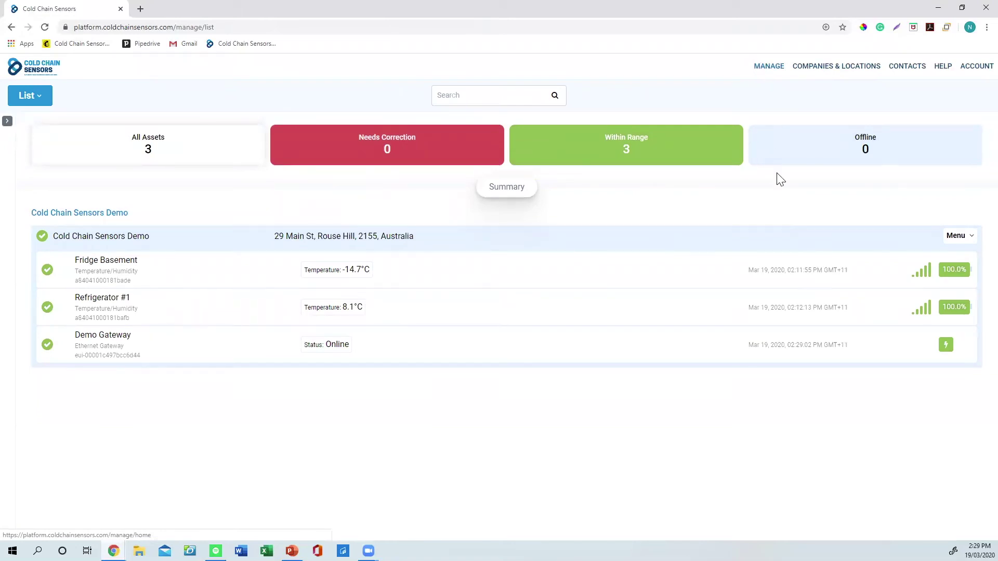
left_click(971, 237)
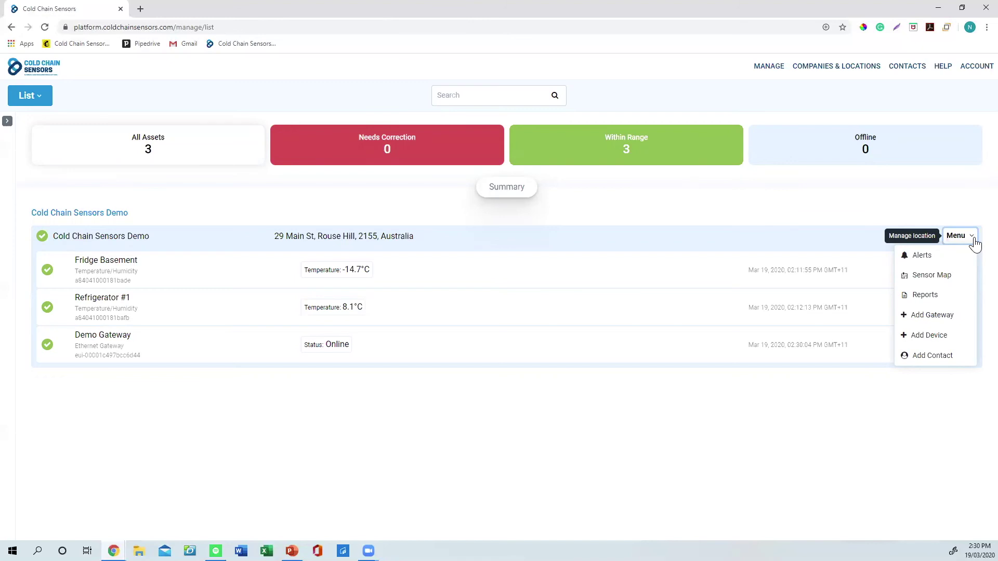
- Open Device Alerts and toggle the Demo Gateway and Refrigerator #1 alerts off and back on
left_click(919, 258)
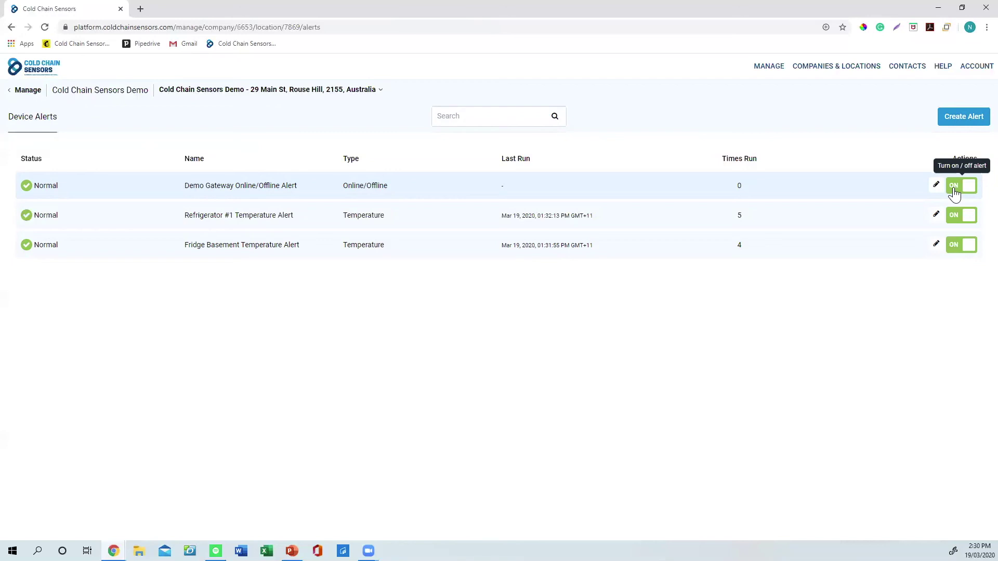
left_click(954, 192)
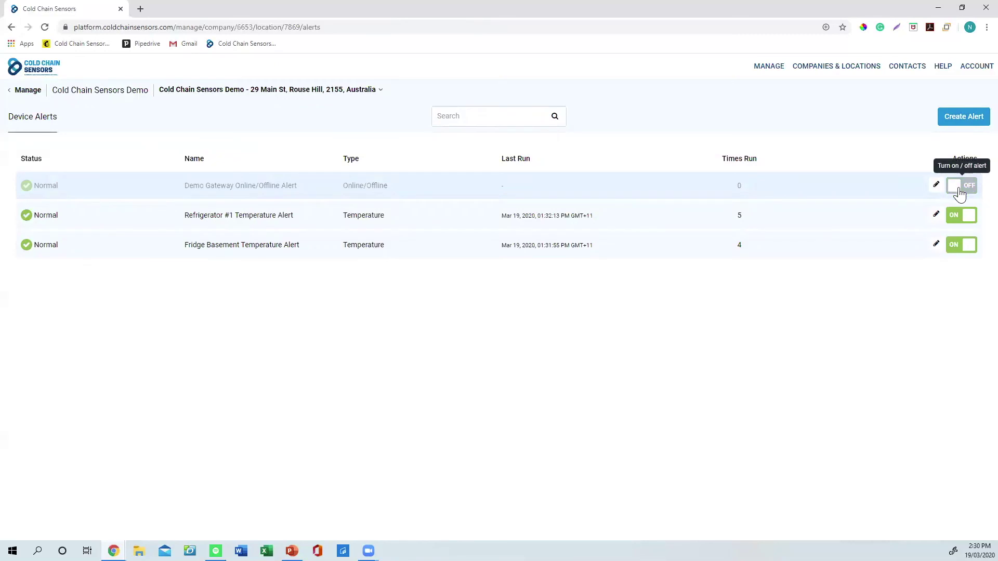
left_click(966, 191)
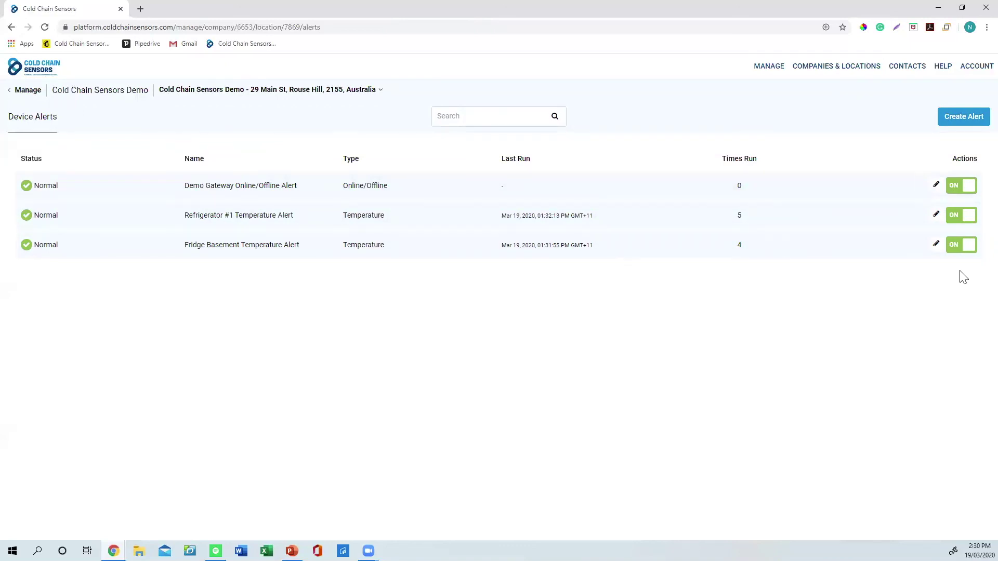
left_click(958, 219)
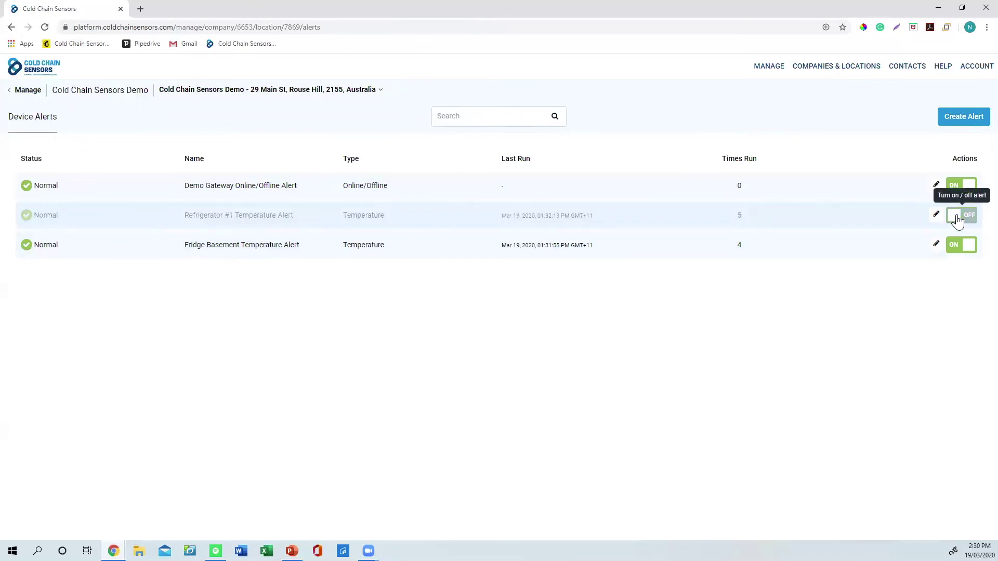
left_click(958, 219)
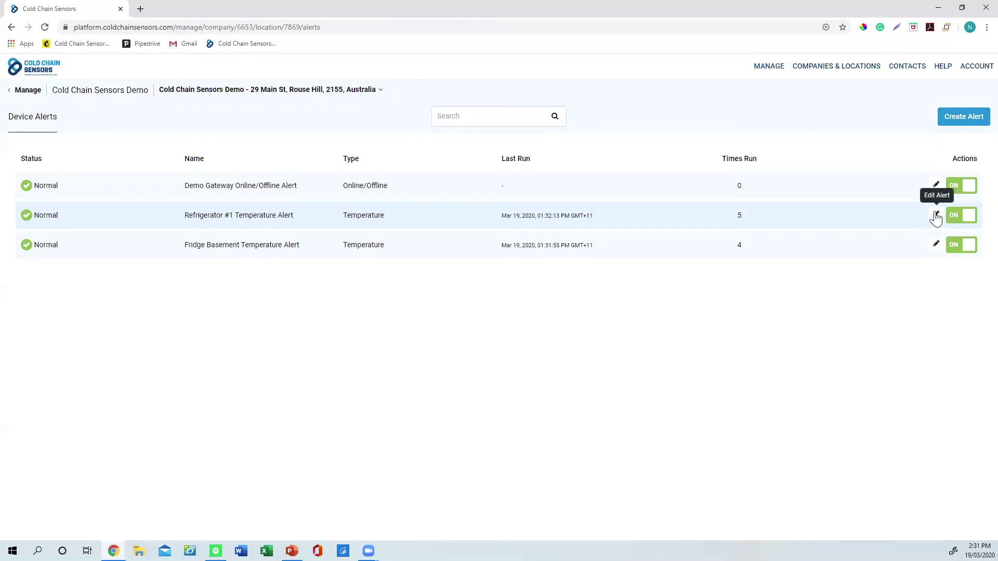
left_click(936, 215)
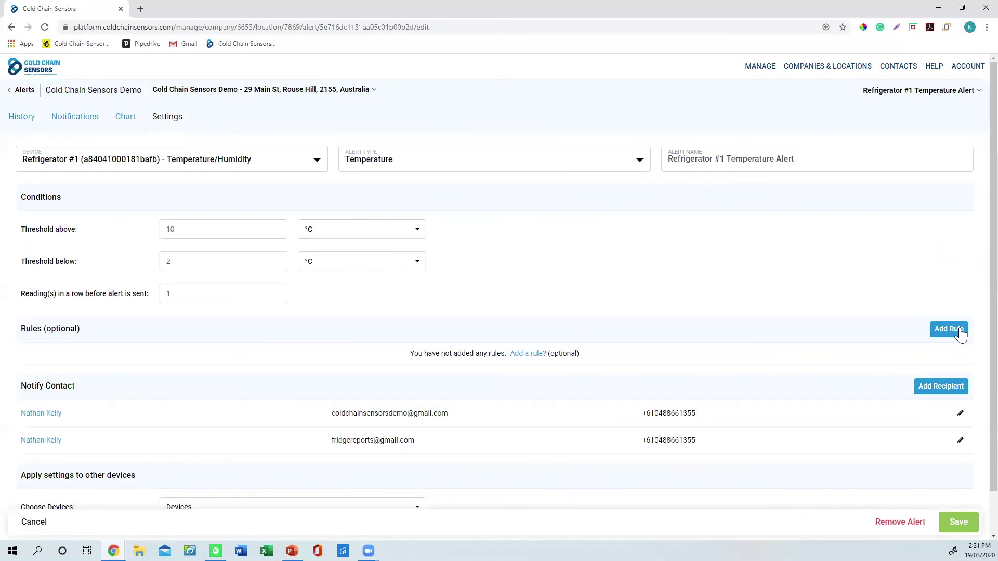
left_click(939, 392)
scroll(754, 312, "down", 4)
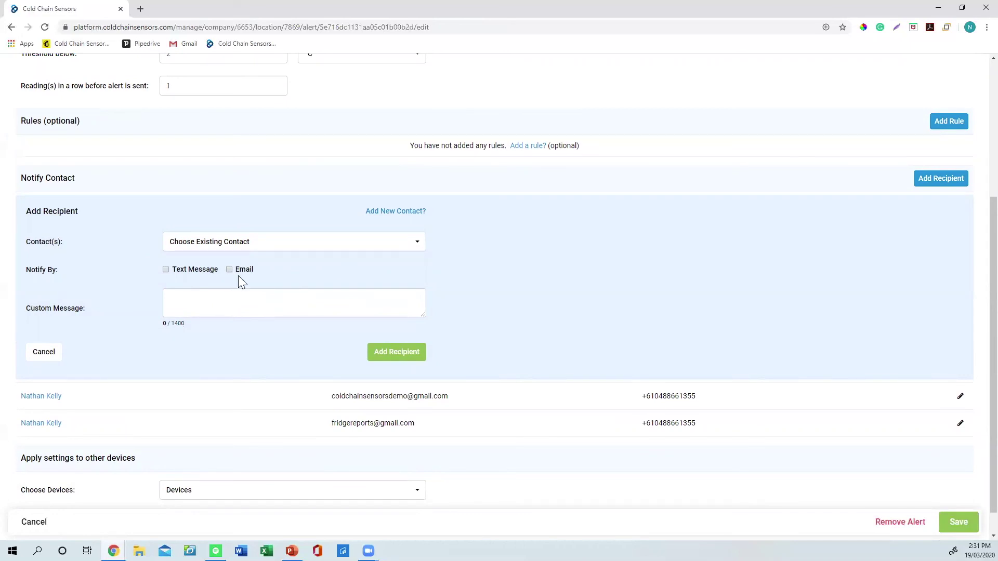
left_click(273, 250)
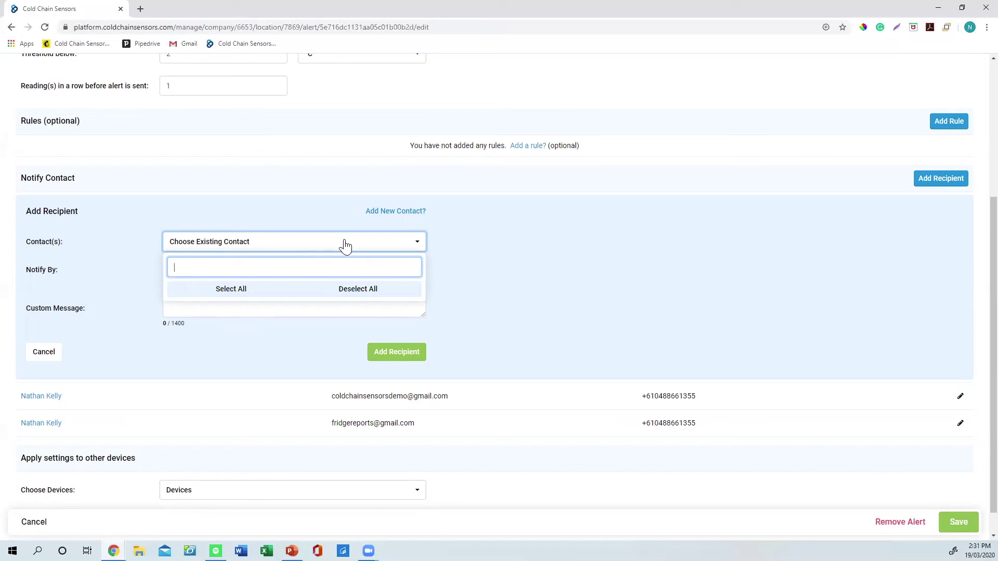
left_click(477, 242)
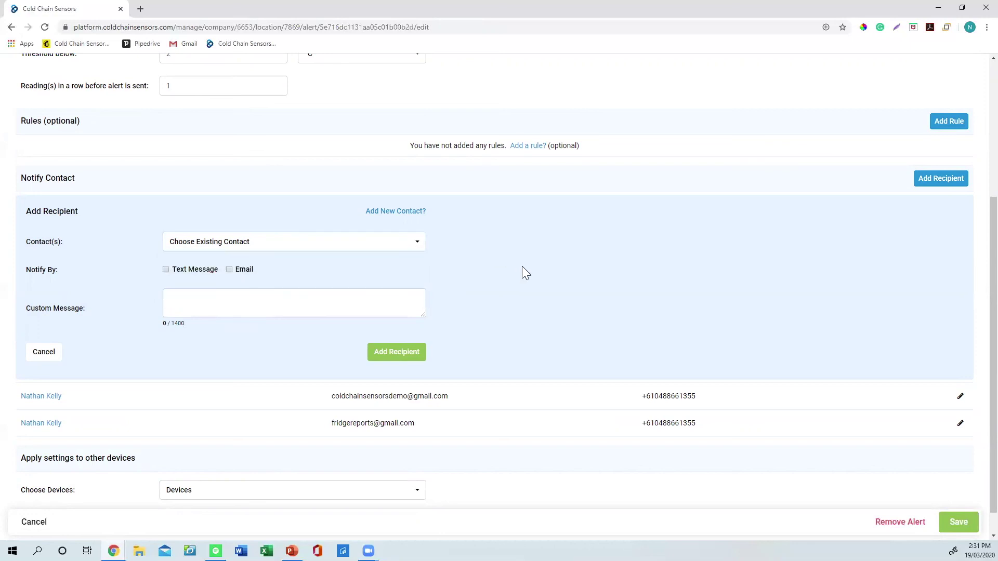
scroll(521, 266, "up", 4)
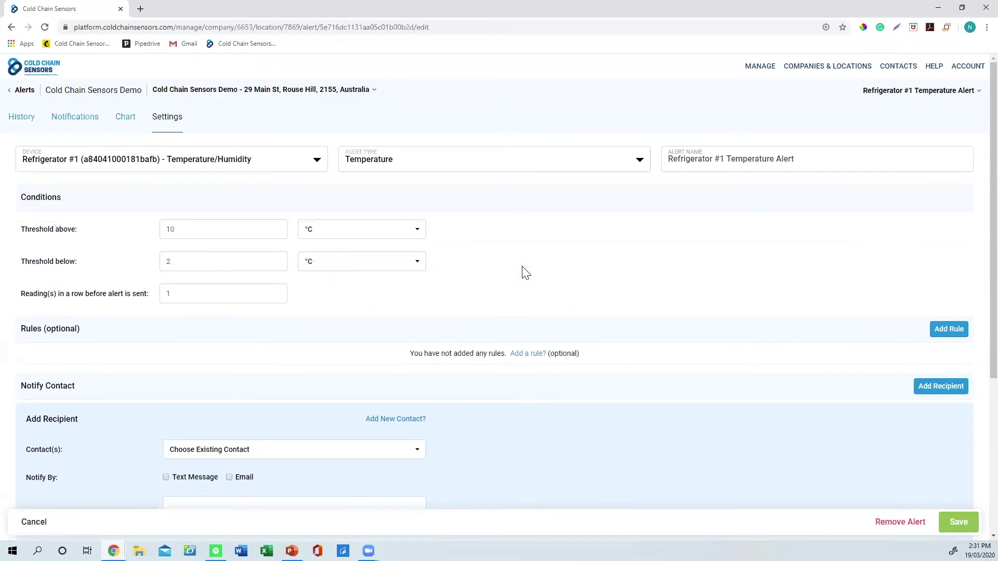
left_click(960, 523)
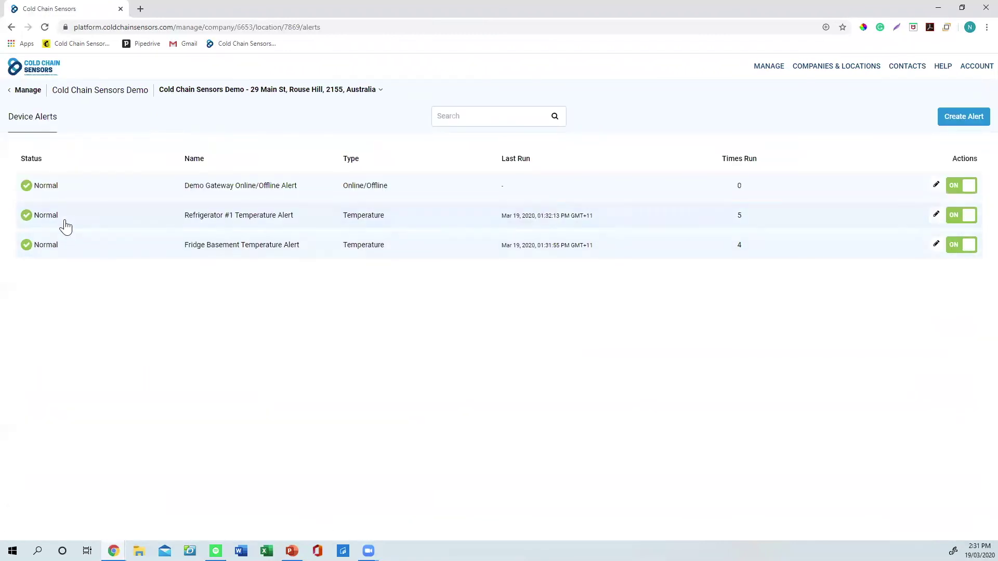
- From Manage, open the demo location's Reports page with daily Summary and Regulatory reports
left_click(771, 71)
left_click(966, 238)
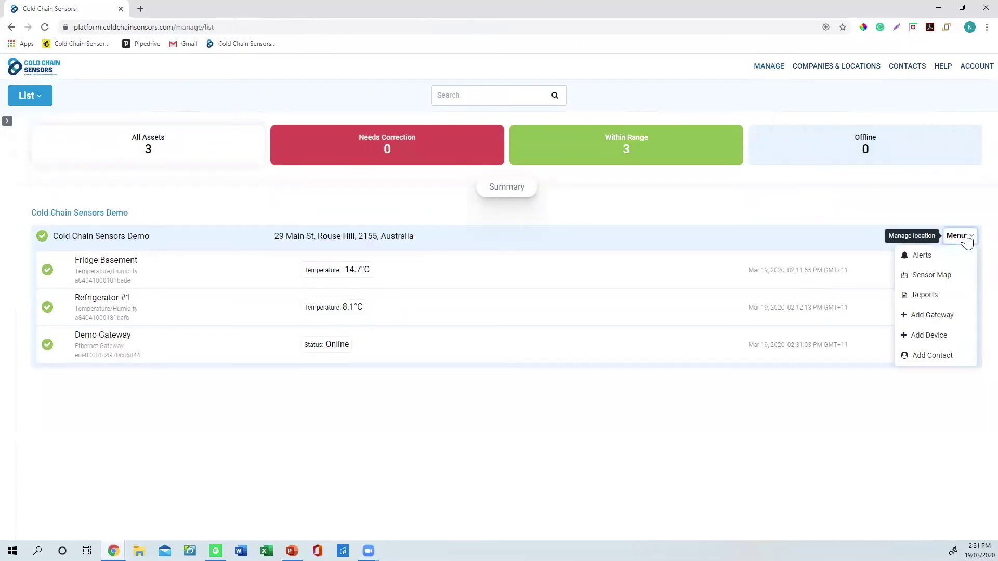
left_click(924, 295)
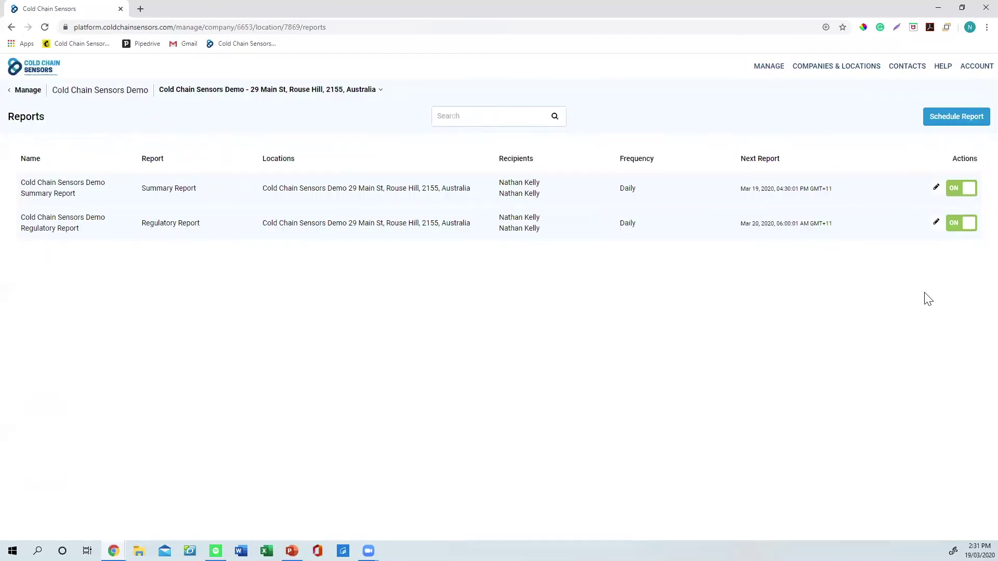